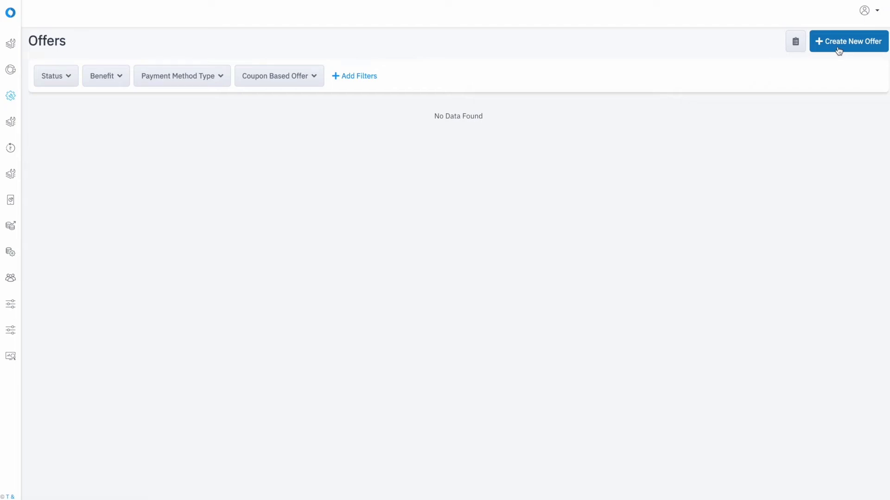
Step: Start a new offer with code APAY30 and title Get 30% off
click(838, 47)
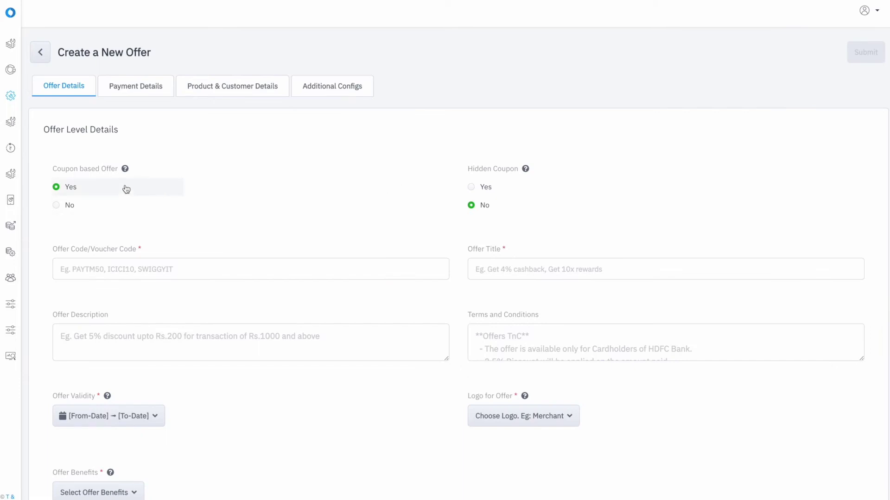
click(106, 269)
text(APAY30)
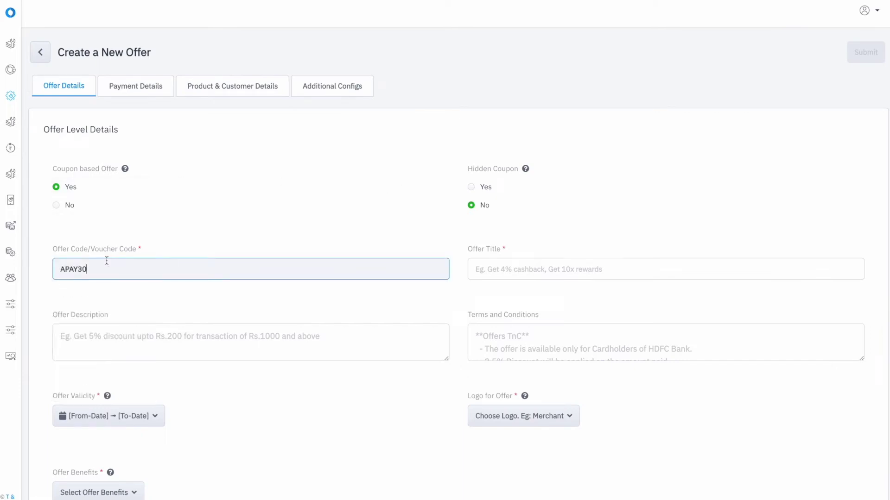
click(179, 249)
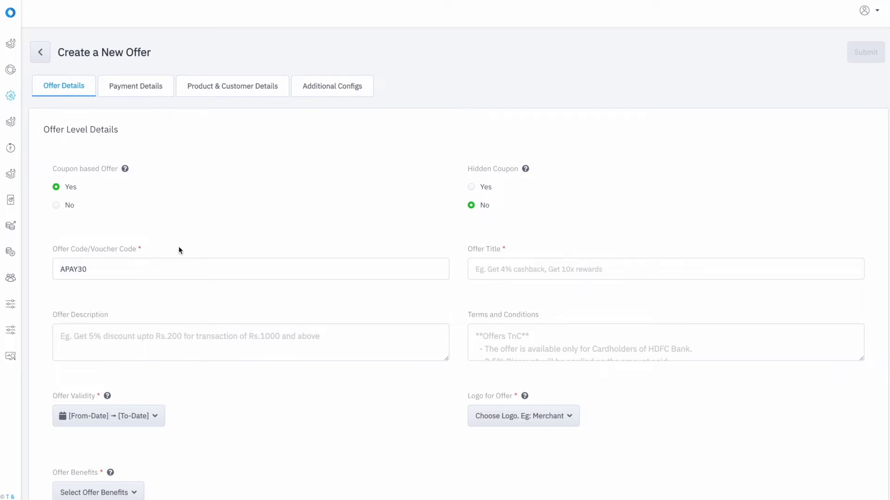
click(501, 271)
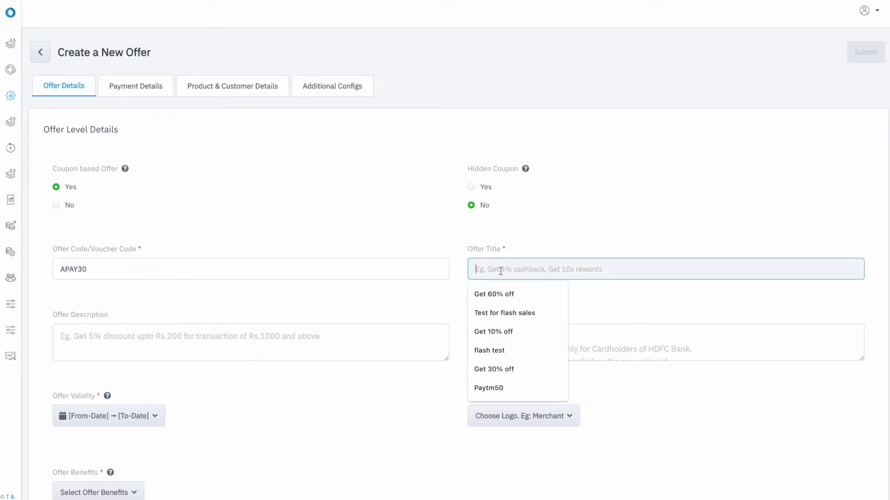
text(Get 30% off)
click(511, 250)
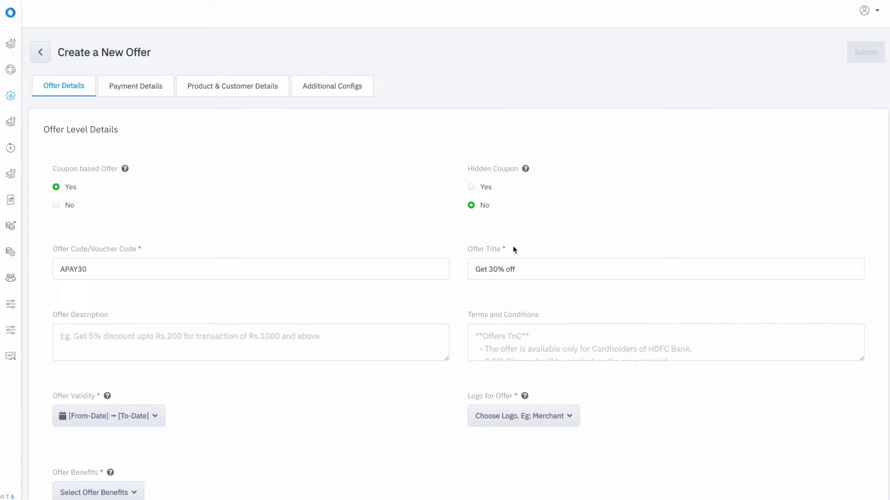
Step: Enter the 30% instant discount description and the Amazon Pay wallet terms
click(275, 341)
text(Get 30% instant discount)
click(510, 340)
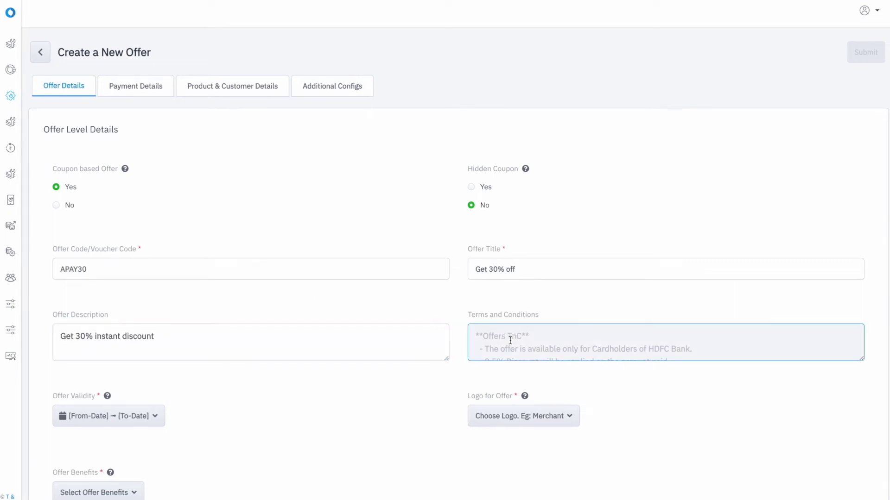
text(Offer applicable only on Amazon pay wallet)
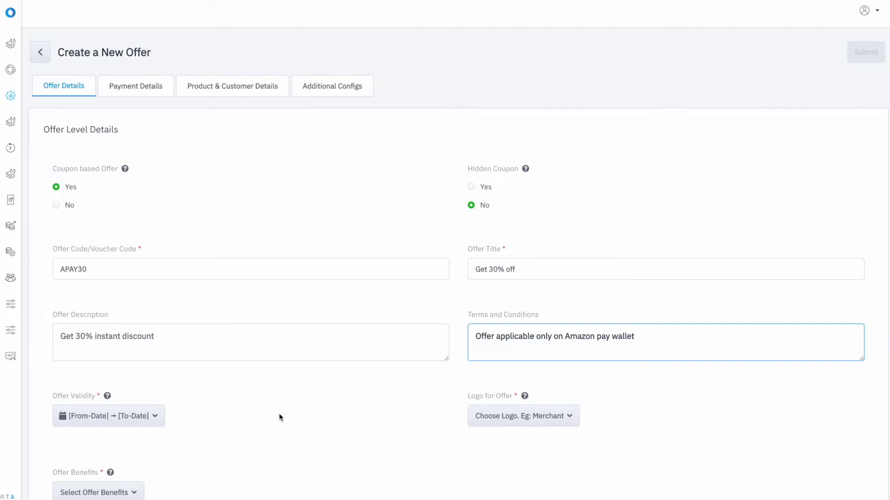
scroll(279, 417, down, 2)
Step: Set validity 12–30 April 2022 and choose the Amazonpay logo
click(116, 296)
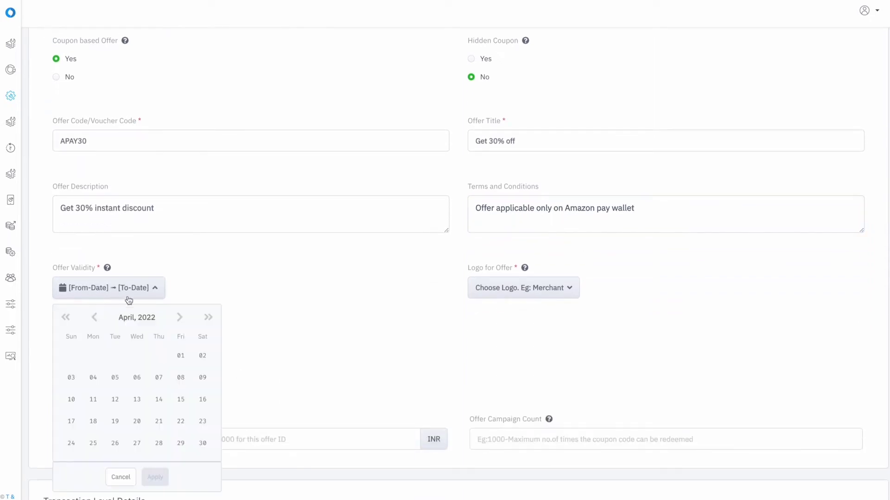
click(119, 401)
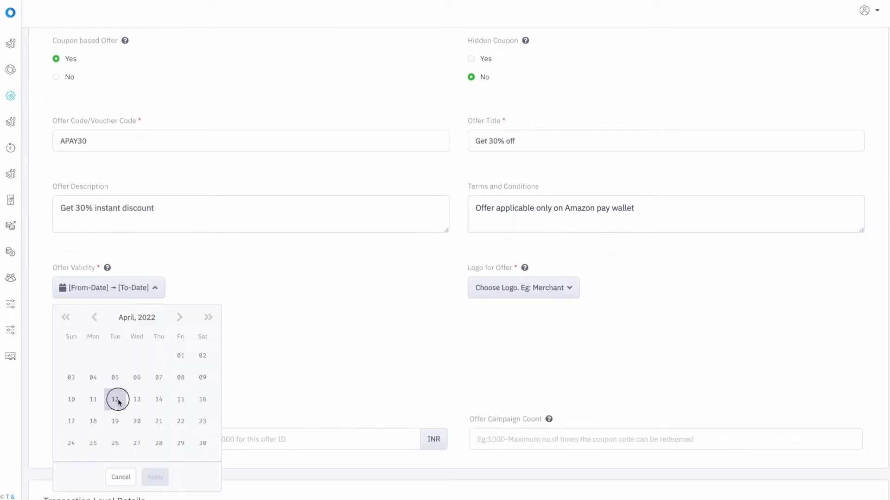
click(208, 443)
click(495, 296)
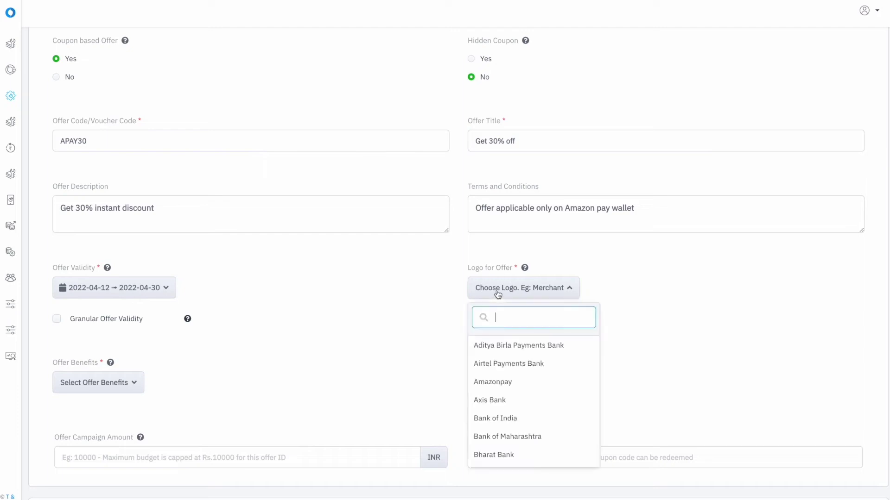
click(501, 381)
scroll(330, 362, down, 1)
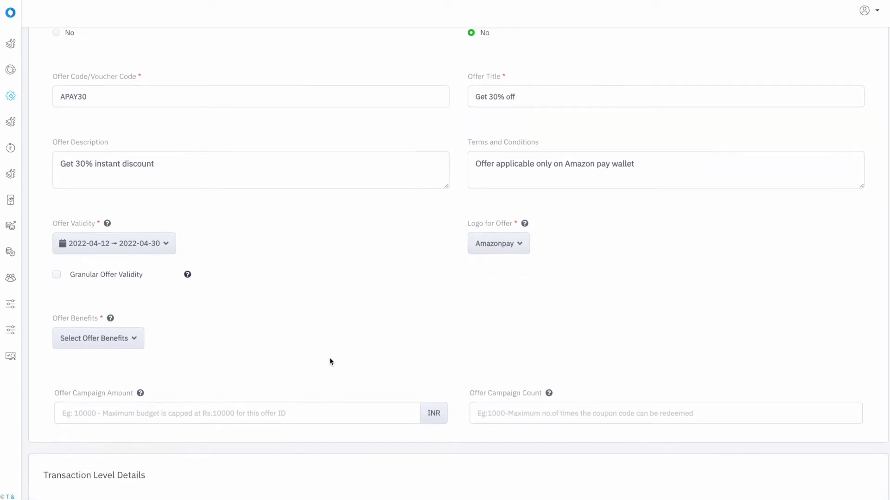
Step: Select the PAYMENT LOCKING VIA OFFER benefit with minimum transaction amount 1
click(96, 344)
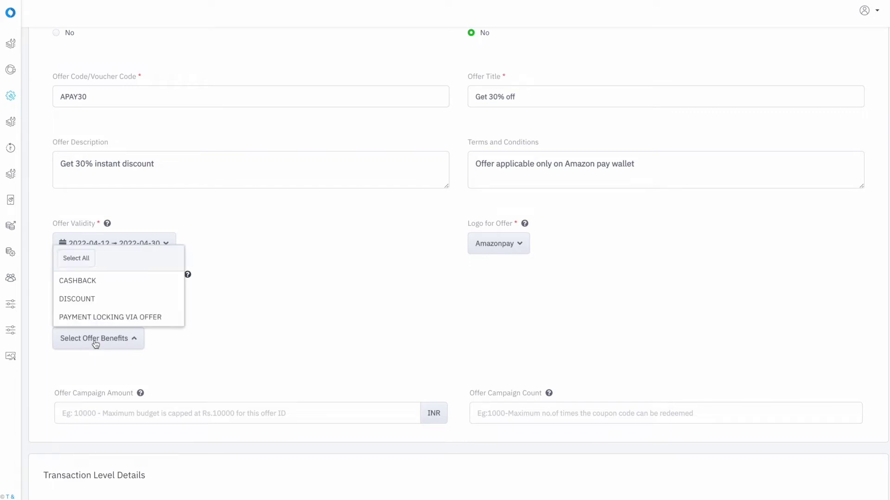
click(100, 319)
click(217, 320)
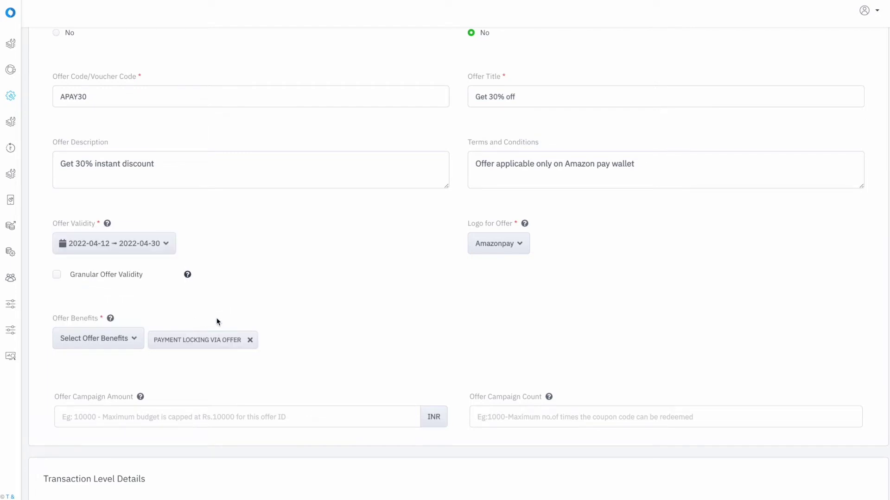
scroll(217, 319, down, 1)
scroll(216, 320, down, 2)
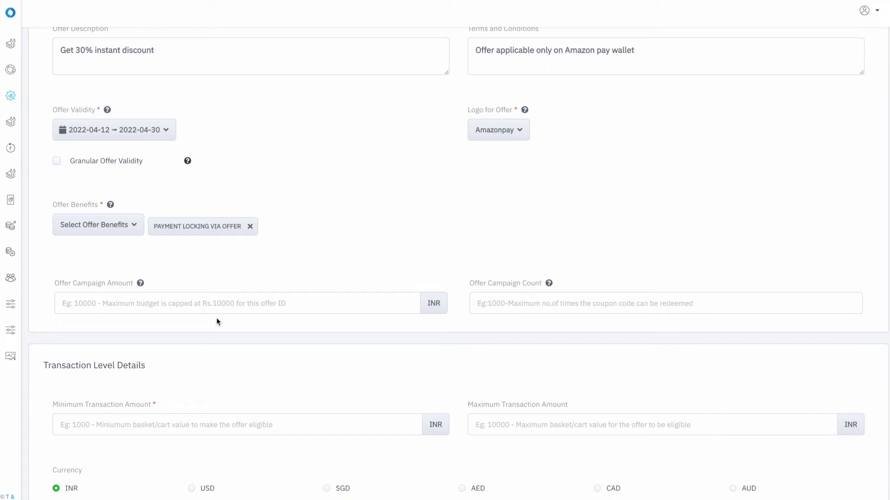
scroll(217, 321, down, 1)
click(105, 417)
text(1)
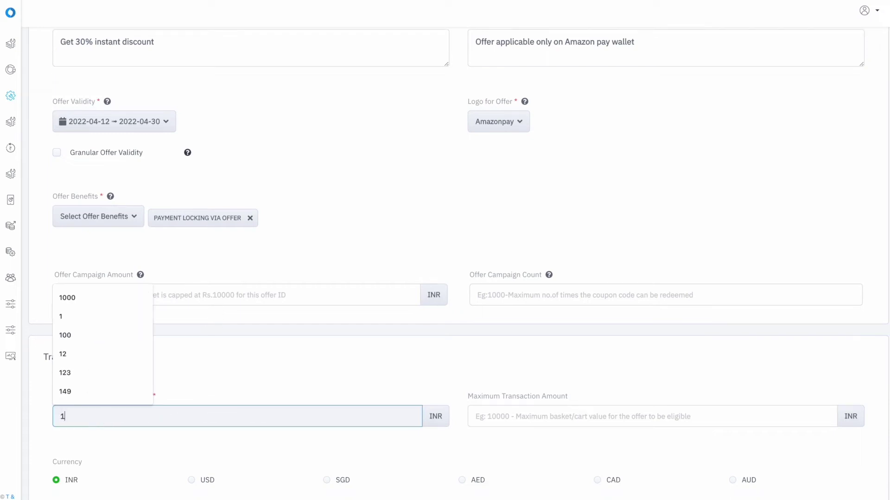
click(165, 373)
scroll(165, 375, up, 2)
scroll(154, 165, up, 5)
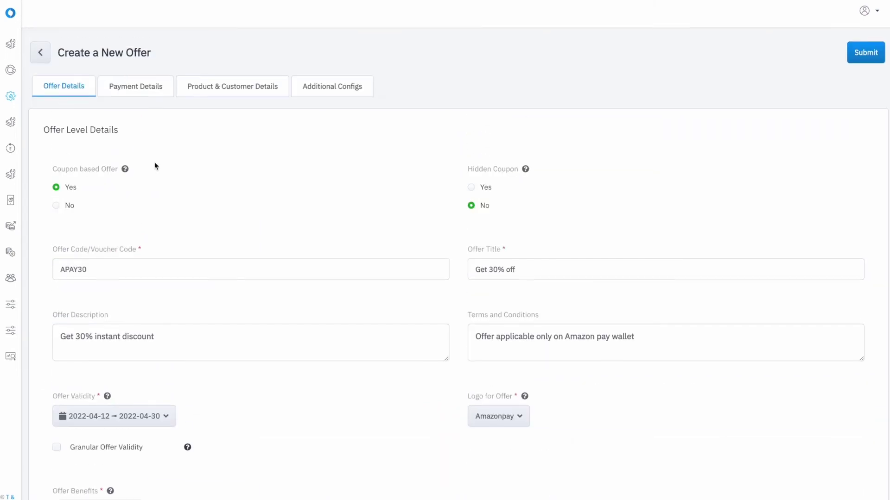
Step: In Payment Details, restrict payment instruments to WALLET
click(147, 92)
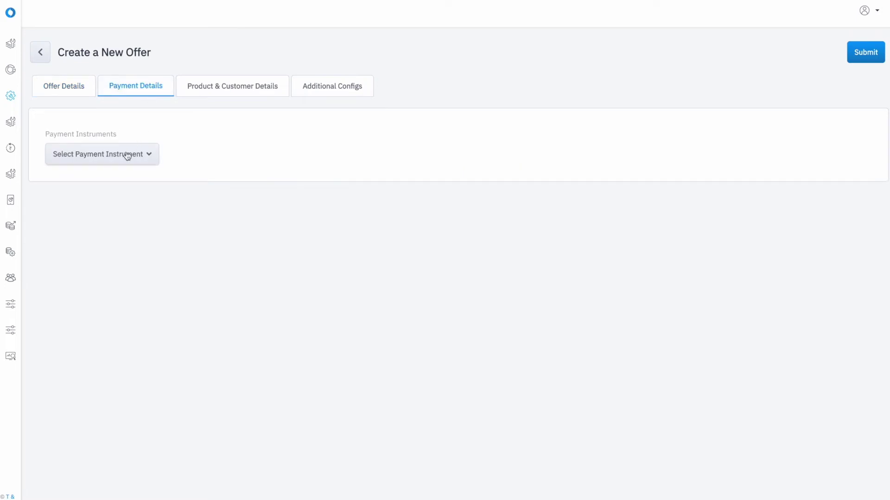
click(126, 156)
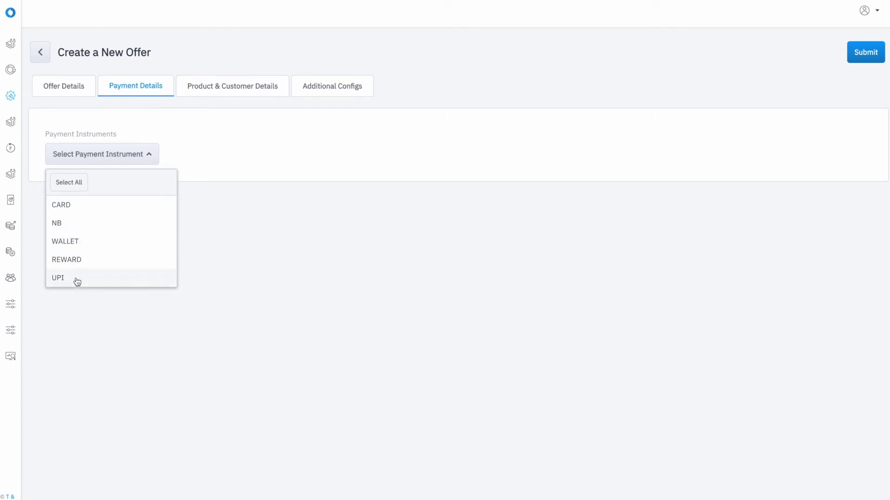
click(81, 247)
click(218, 199)
Step: Choose Amazonpay Wallet as the only wallet partner
click(94, 240)
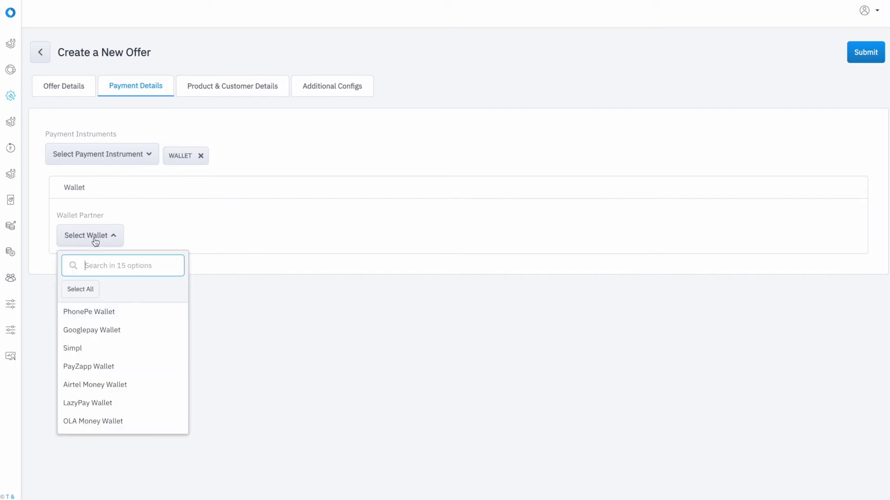
text(am)
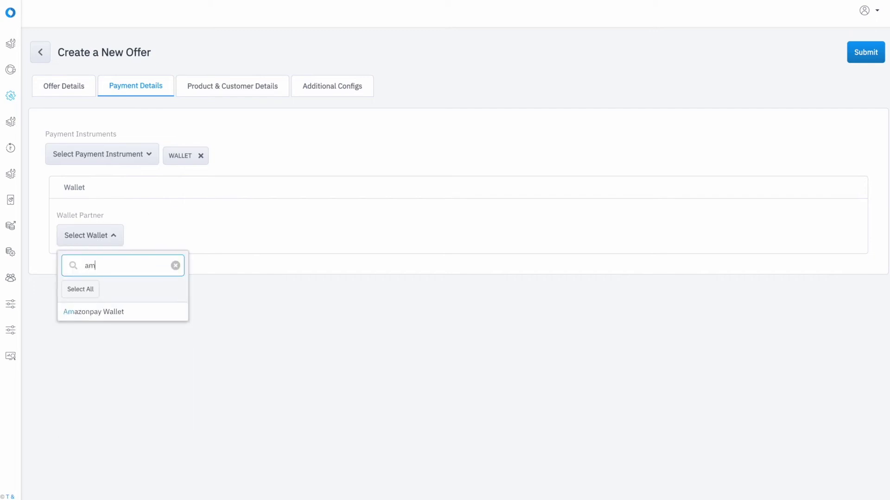
text(az)
click(82, 313)
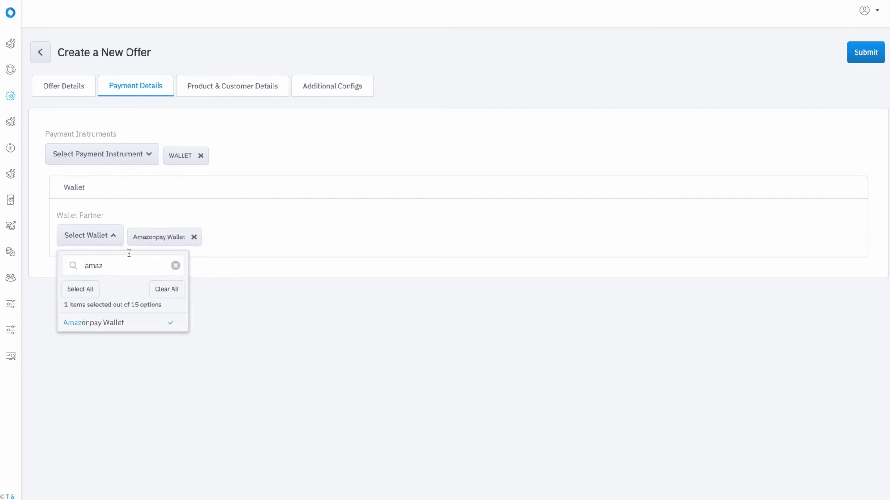
click(144, 221)
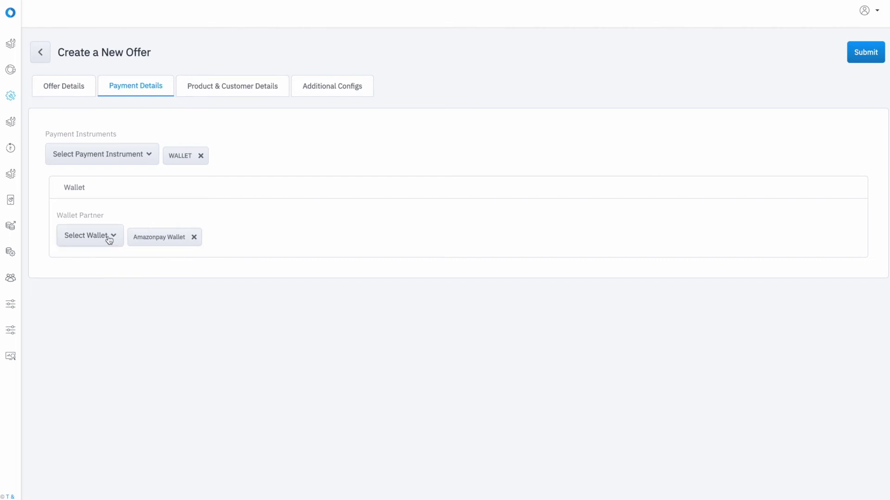
Step: Submit, review the summary and create the APAY30 offer
click(867, 54)
scroll(549, 339, down, 3)
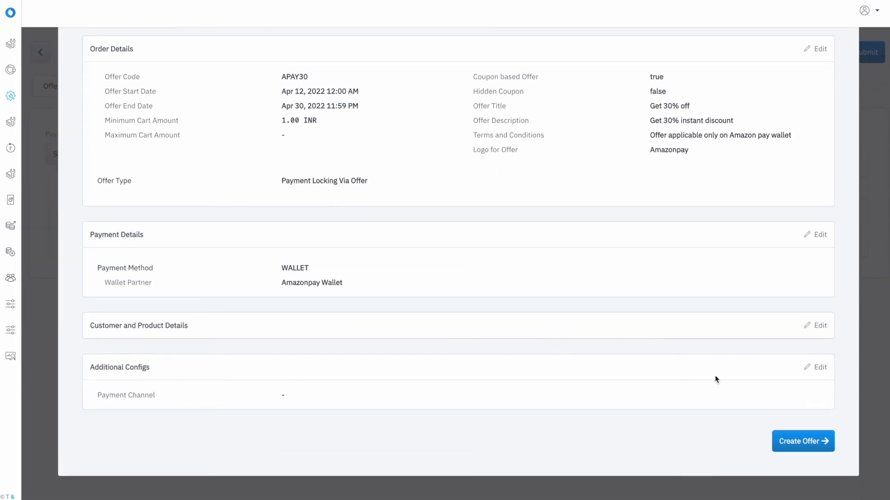
click(790, 446)
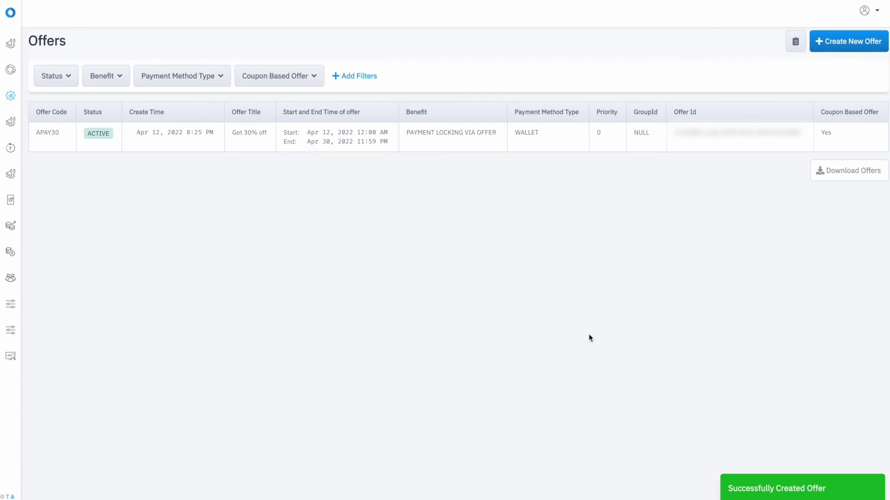